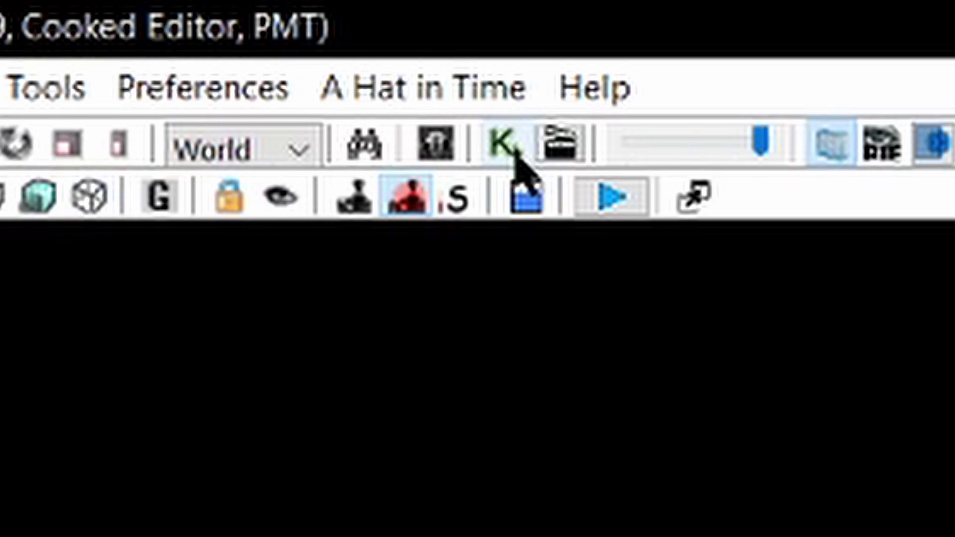
pyautogui.click(516, 154)
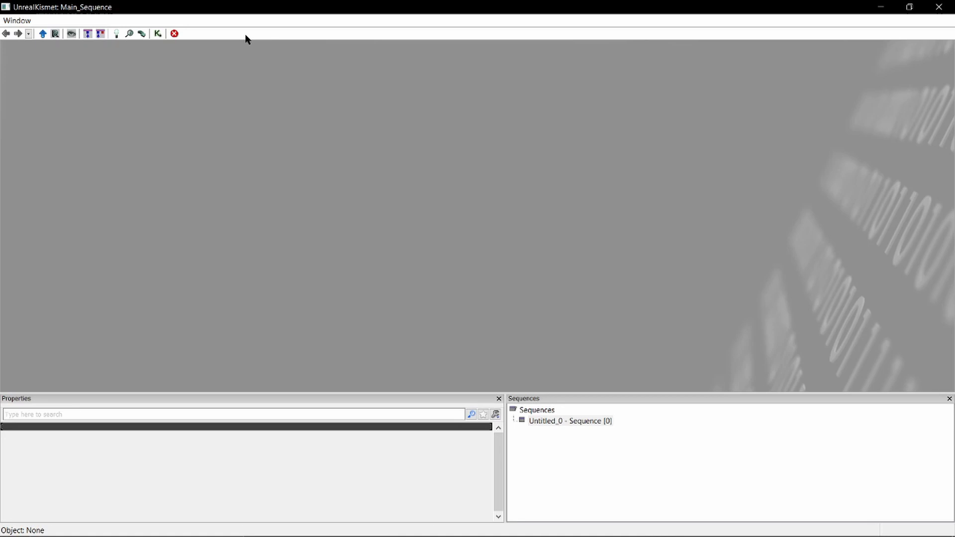
pyautogui.click(939, 6)
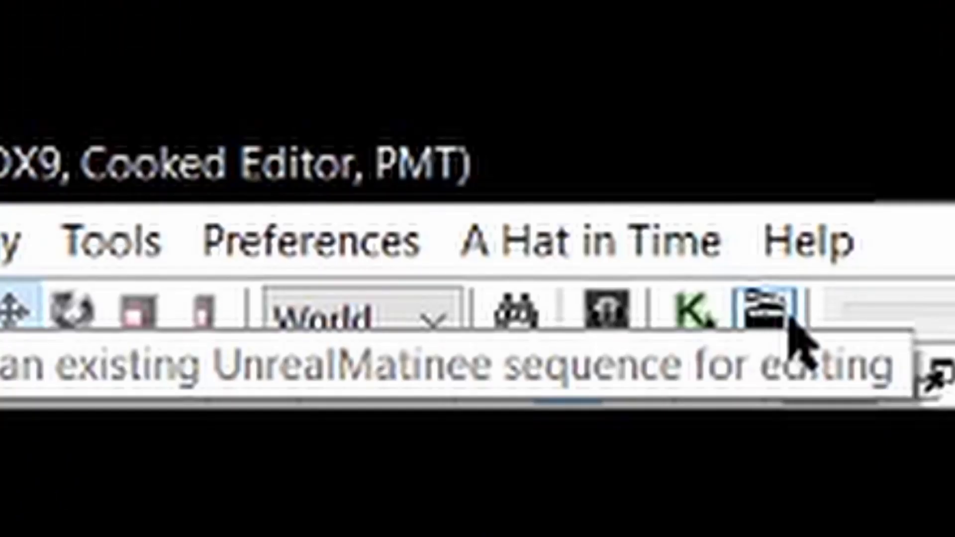